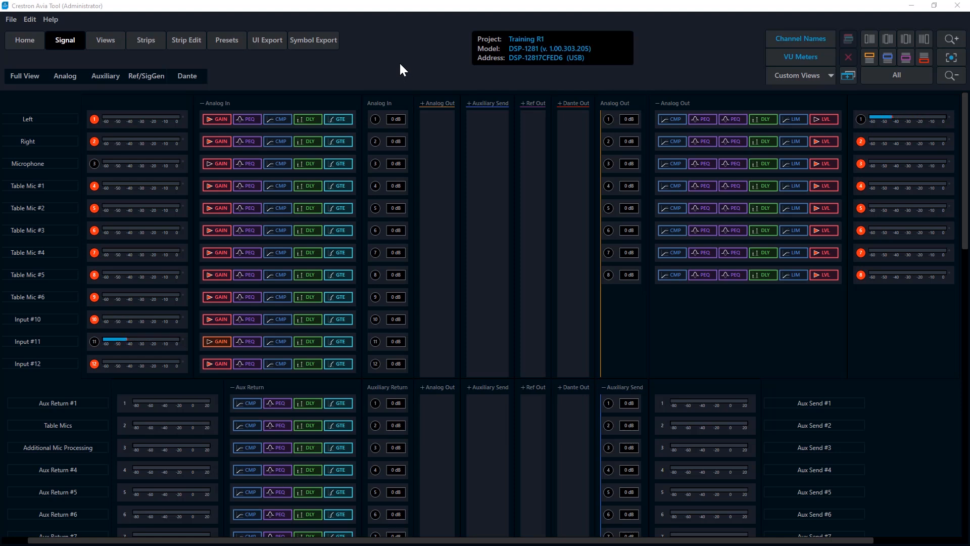
Step: Open the channel strip editor and review the processing blocks for Analog In, Aux Return and Analog Out strips
{"action": "left_click", "coordinate": [190, 45]}
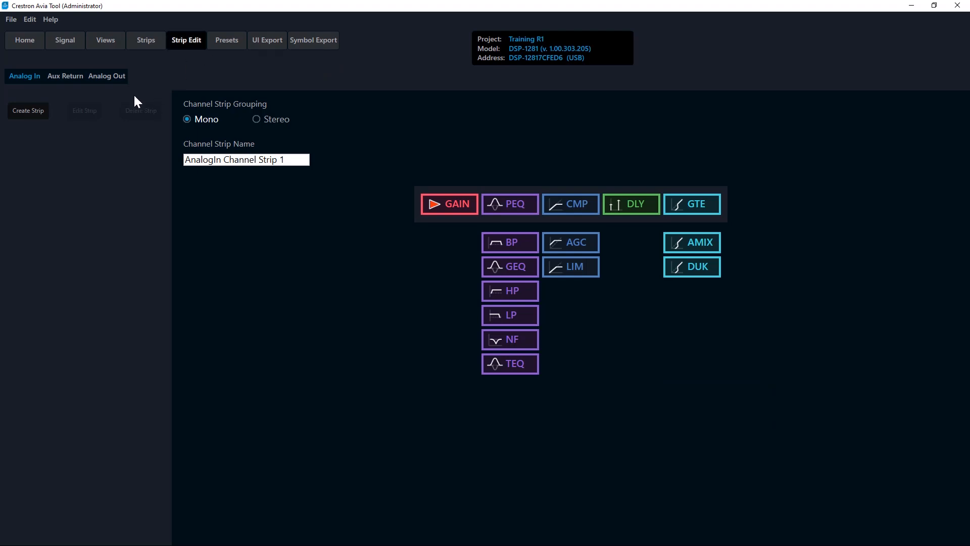
{"action": "left_click", "coordinate": [64, 81]}
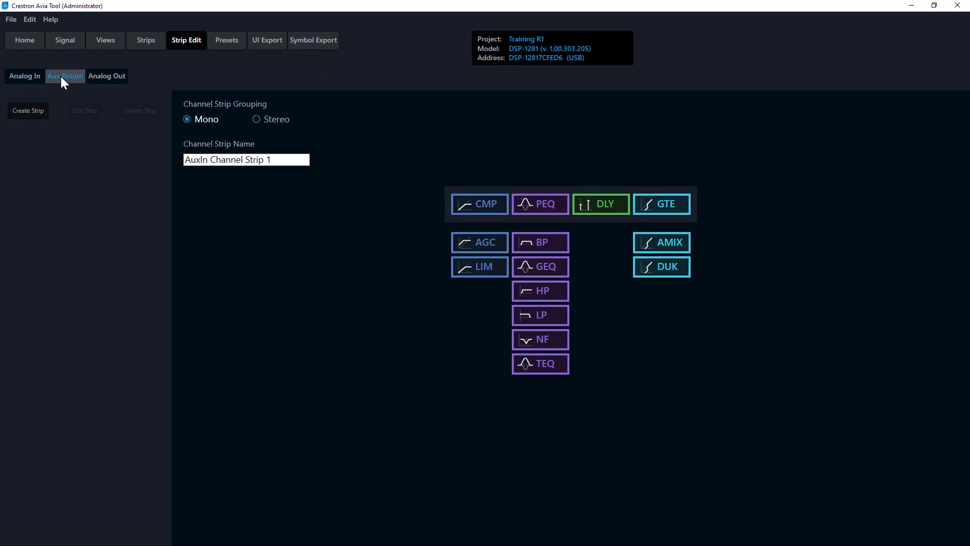
{"action": "left_click", "coordinate": [100, 80]}
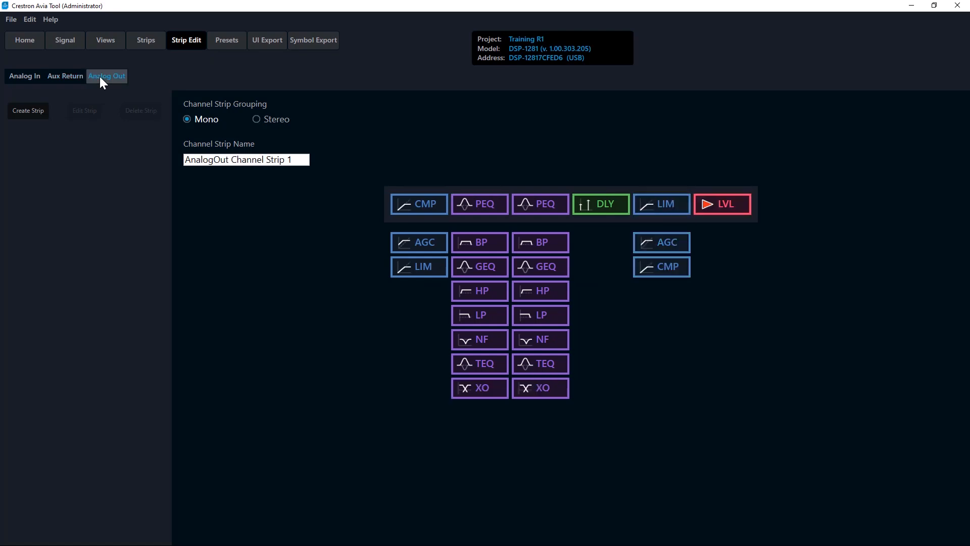
{"action": "left_click", "coordinate": [29, 81]}
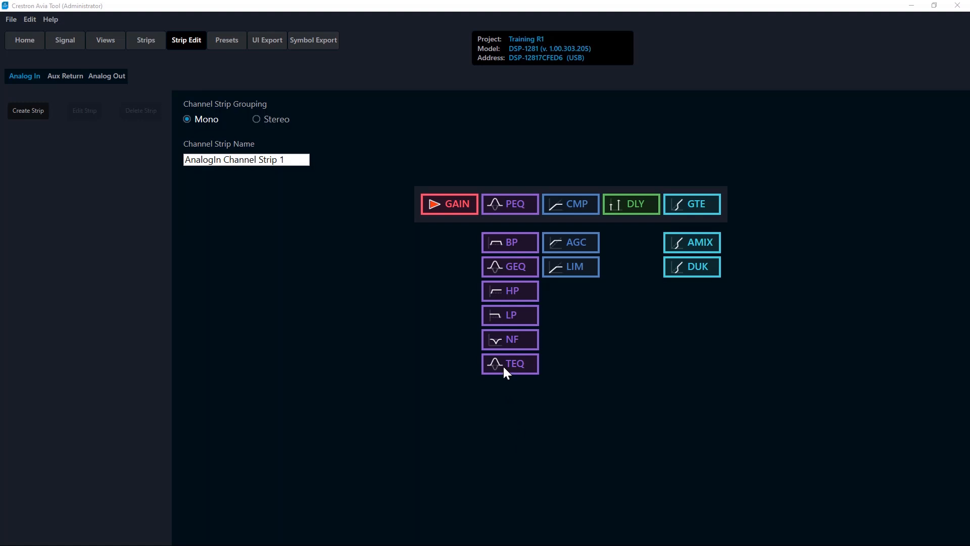
Step: Swap TEQ into the Analog In strip's PEQ slot, and set GAIN to an analog gain of 33 with +48V on
{"action": "left_click", "coordinate": [506, 213]}
{"action": "left_click", "coordinate": [456, 202]}
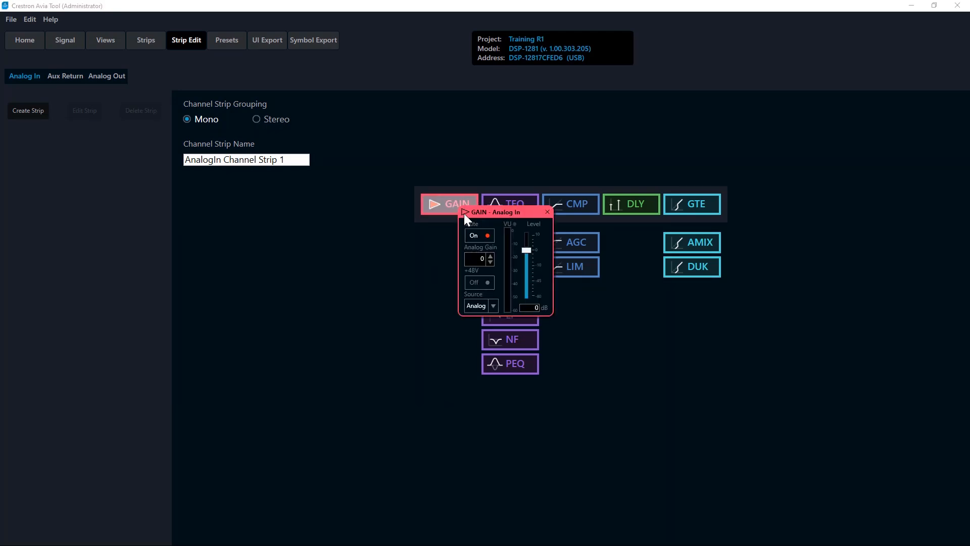
{"action": "left_click_drag", "start_coordinate": [502, 211], "coordinate": [186, 245]}
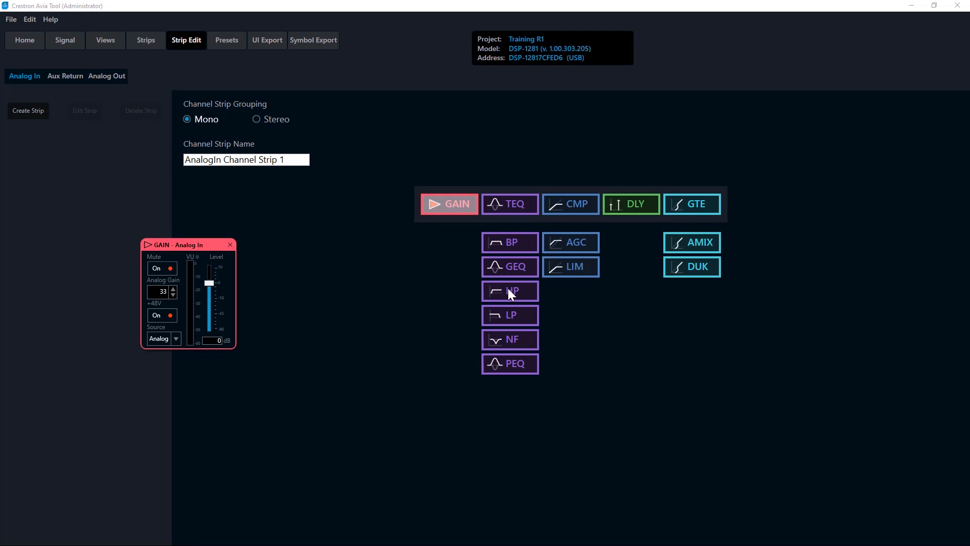
Step: Put HP in the Analog In strip's equalizer slot and set the high-pass filter to frequency 125 and slope 18
{"action": "left_click_drag", "start_coordinate": [507, 289], "coordinate": [513, 210]}
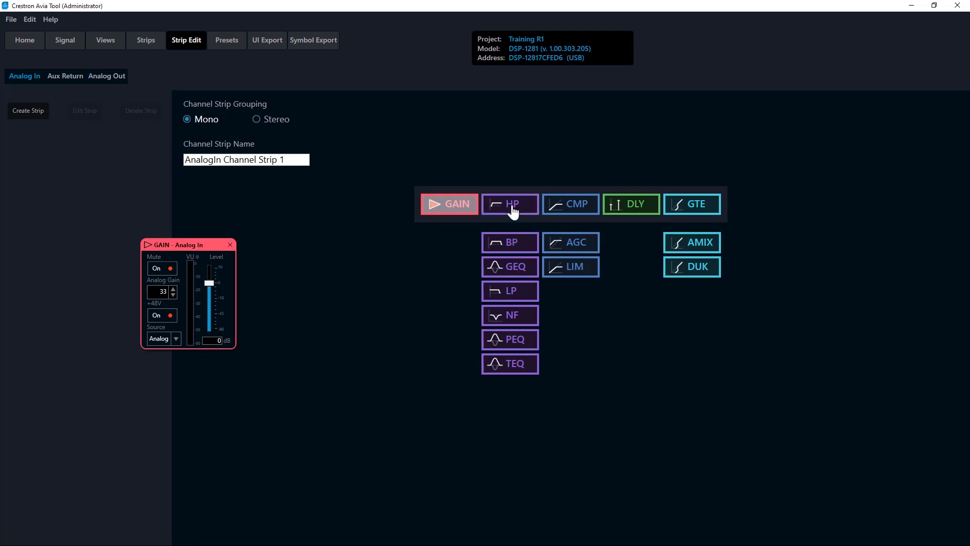
{"action": "left_click", "coordinate": [512, 207]}
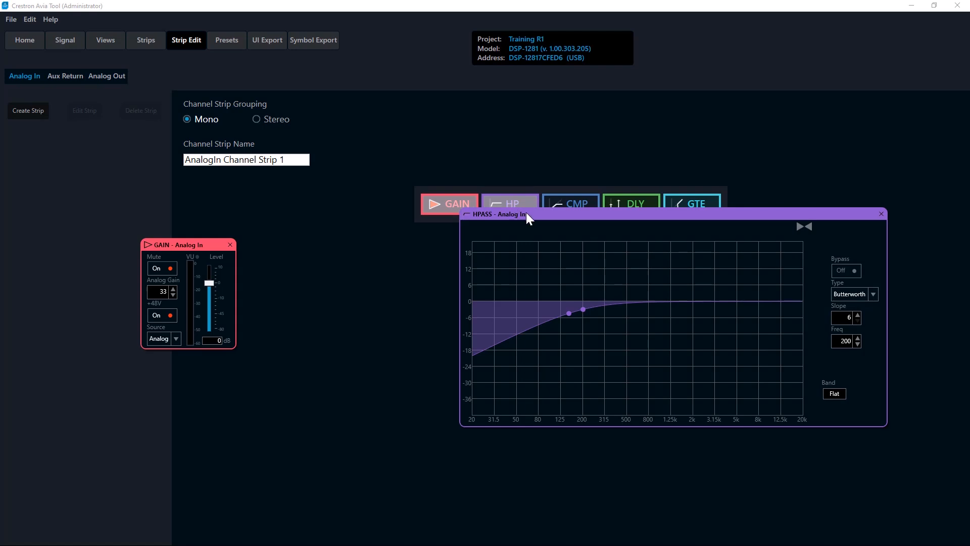
{"action": "left_click_drag", "start_coordinate": [526, 214], "coordinate": [326, 240]}
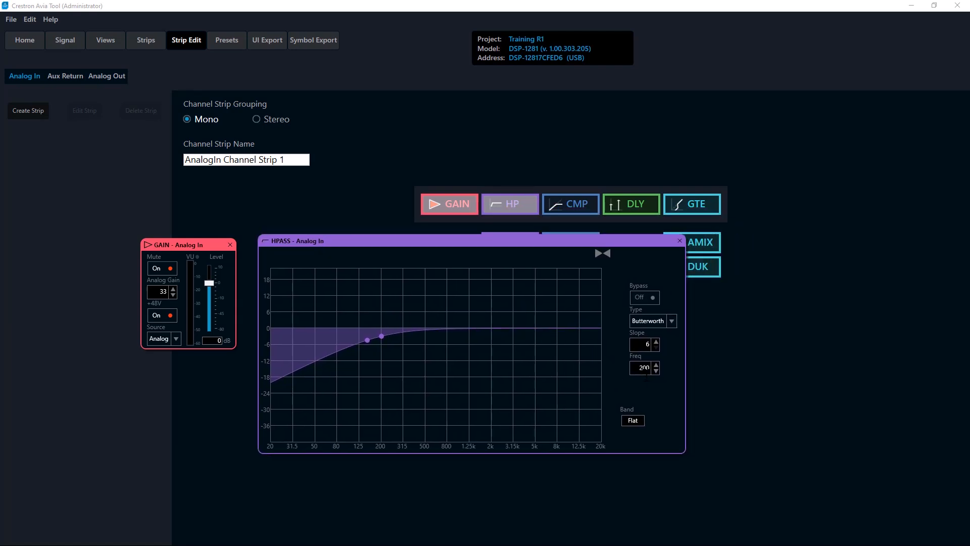
{"action": "double_click", "coordinate": [649, 369]}
{"action": "type", "text": "125"}
{"action": "key", "text": "Return"}
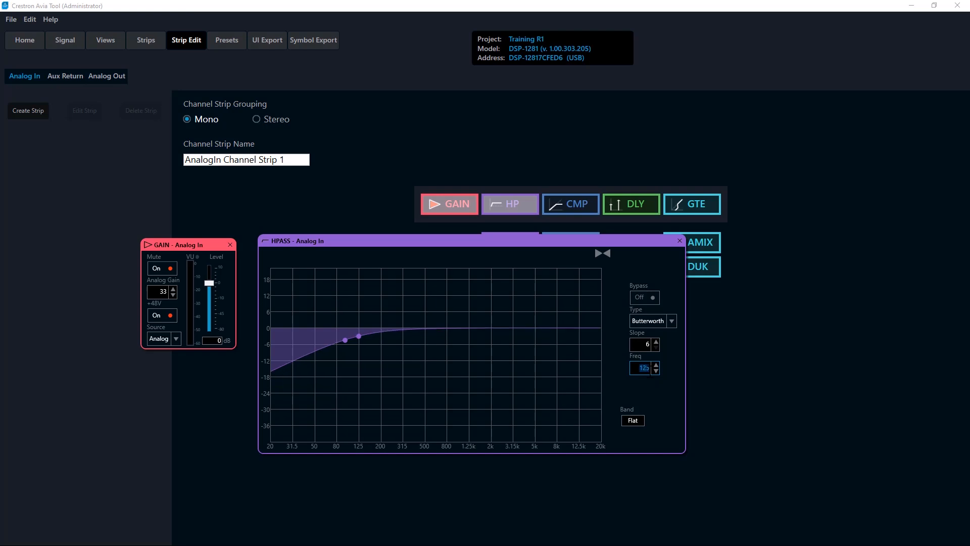
{"action": "left_click", "coordinate": [656, 340]}
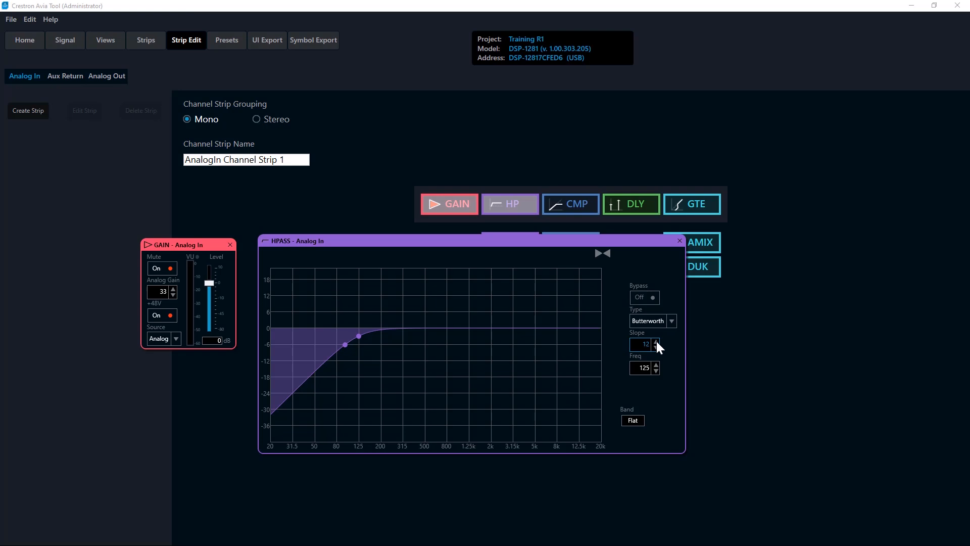
{"action": "left_click", "coordinate": [656, 340]}
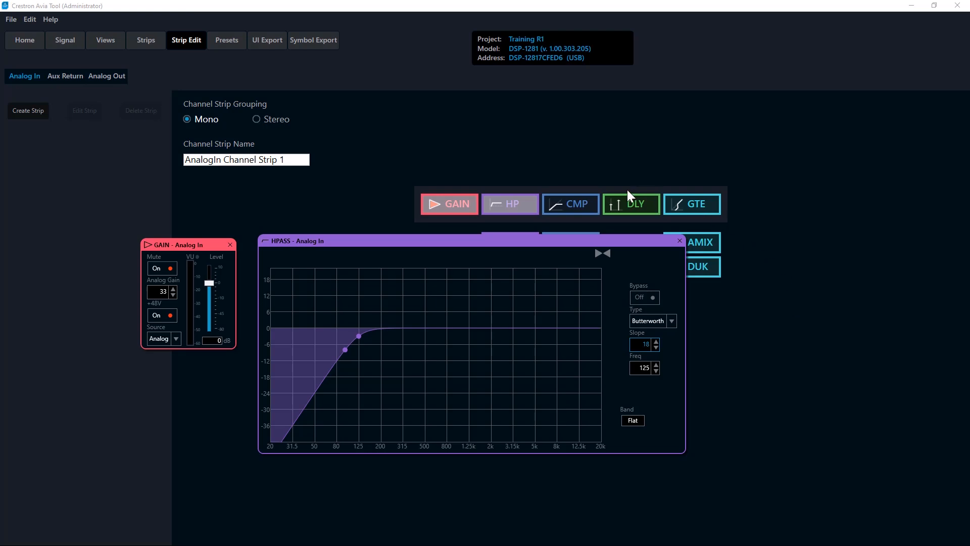
Step: Set the Analog In compressor's threshold to -20 and ratio to 3, with bypass off
{"action": "left_click", "coordinate": [582, 200]}
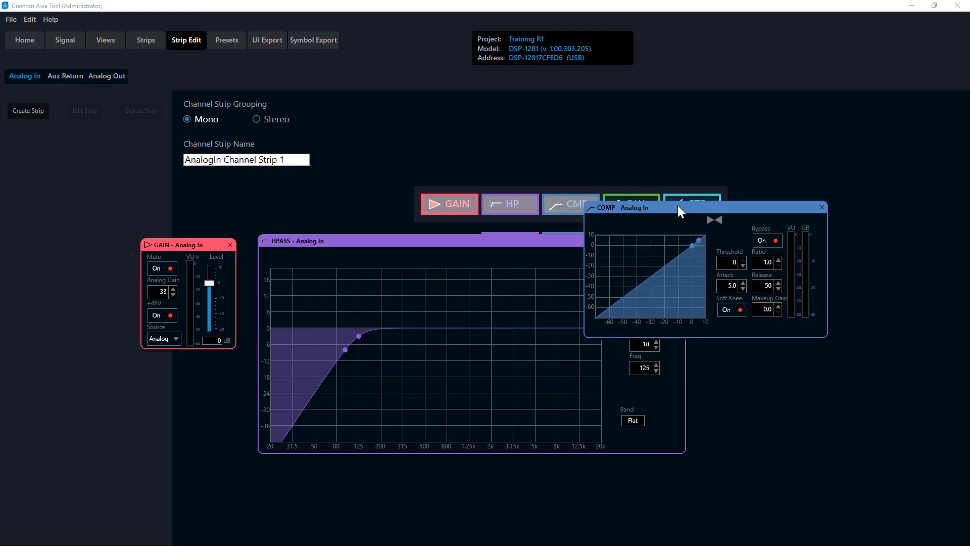
{"action": "left_click_drag", "start_coordinate": [678, 205], "coordinate": [412, 53]}
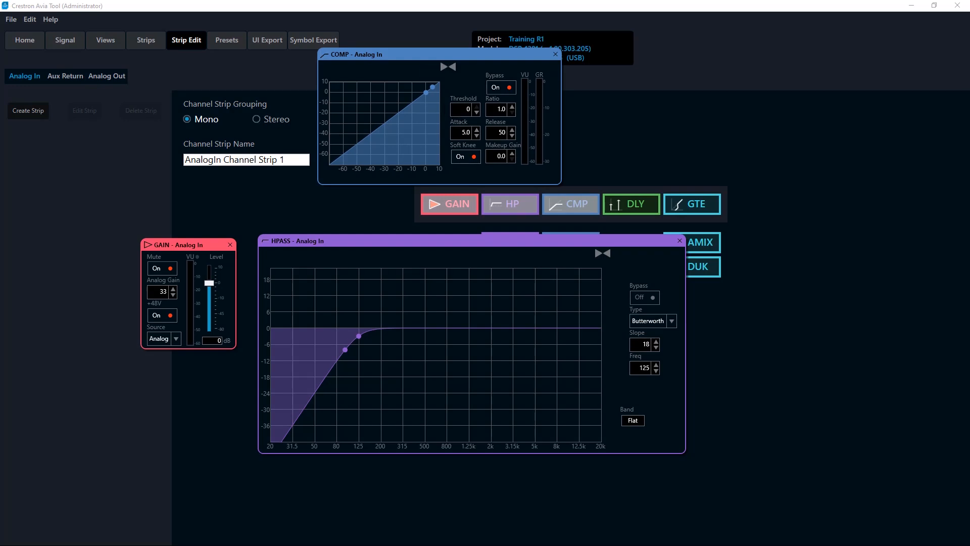
{"action": "left_click", "coordinate": [468, 109]}
{"action": "type", "text": "-20"}
{"action": "key", "text": "Return"}
{"action": "left_click", "coordinate": [508, 112]}
{"action": "type", "text": "3"}
{"action": "key", "text": "Return"}
Step: Set the Analog In gate's threshold to -20 and attenuation to -40, with bypass off
{"action": "left_click", "coordinate": [710, 208]}
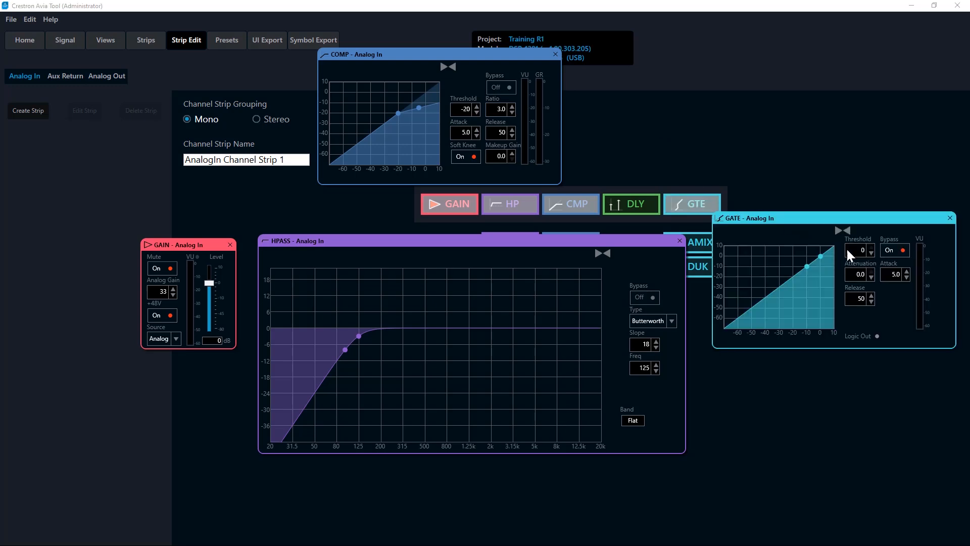
{"action": "double_click", "coordinate": [864, 252]}
{"action": "key", "text": "Tab"}
{"action": "key", "text": "Return"}
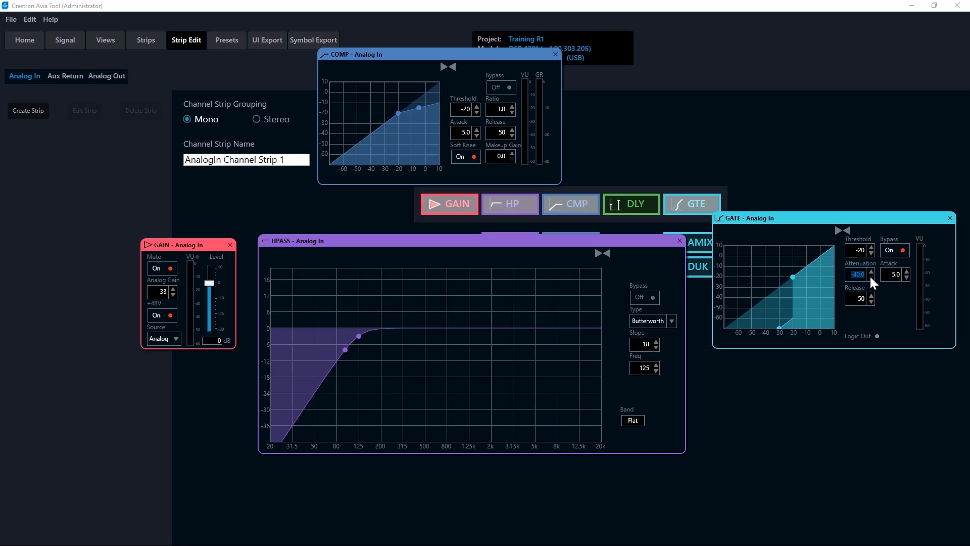
{"action": "left_click", "coordinate": [895, 251]}
Step: Name the Analog In channel strip "Lectern mic with comp & gate"
{"action": "left_click_drag", "start_coordinate": [295, 159], "coordinate": [177, 178]}
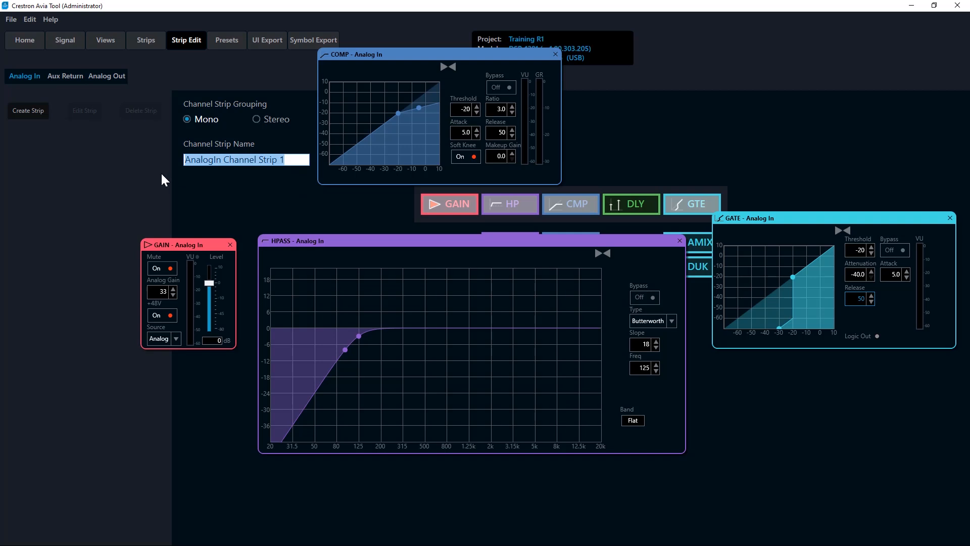
{"action": "type", "text": "Lecte"}
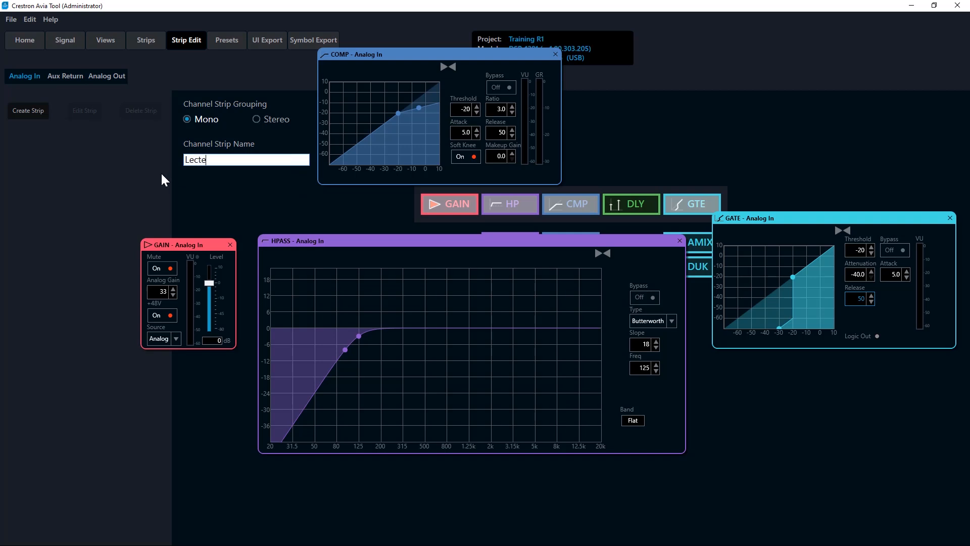
{"action": "type", "text": "rn mic with comp & gate"}
Step: Create the strip in a new channel strip file named "mic inputs" and expand that file to show its contents
{"action": "left_click", "coordinate": [31, 110]}
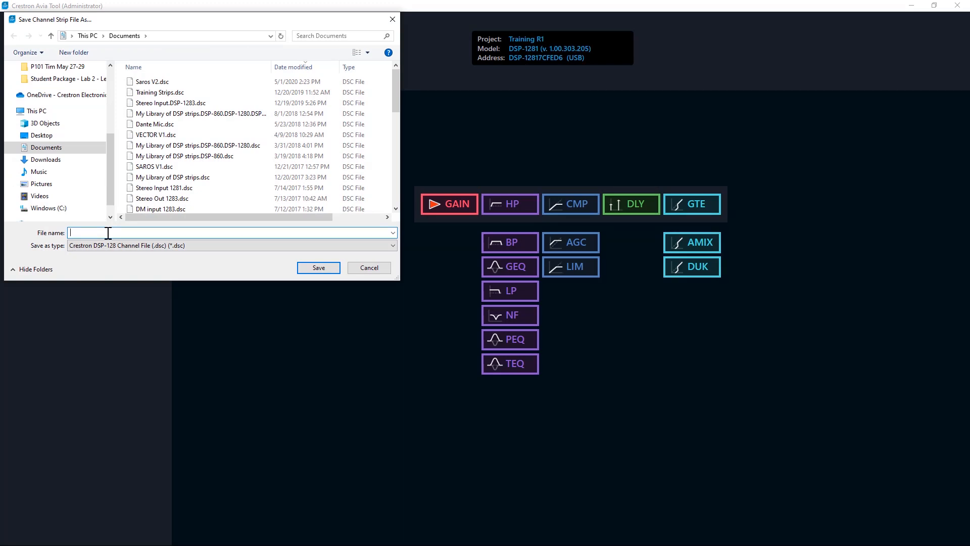
{"action": "type", "text": "mic inputs"}
{"action": "key", "text": "Return"}
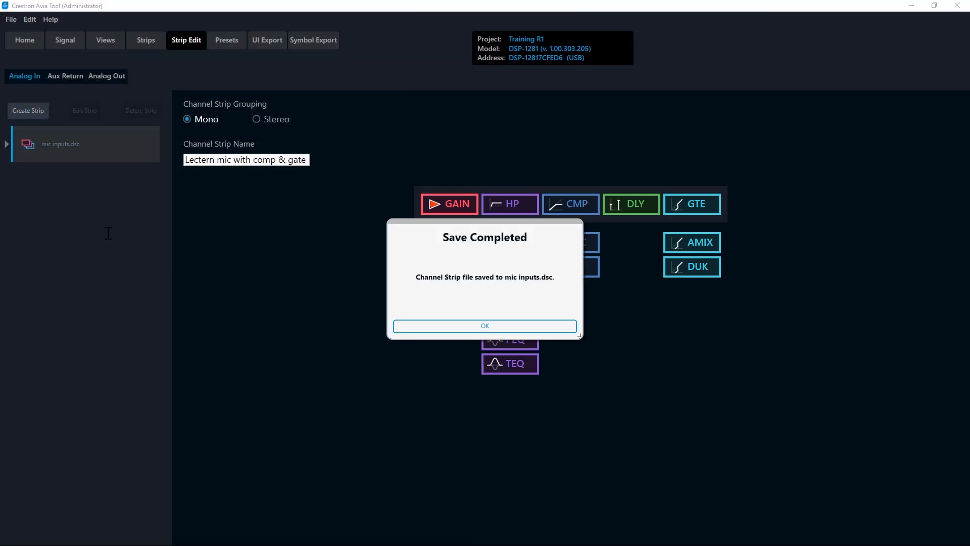
{"action": "left_click", "coordinate": [399, 327]}
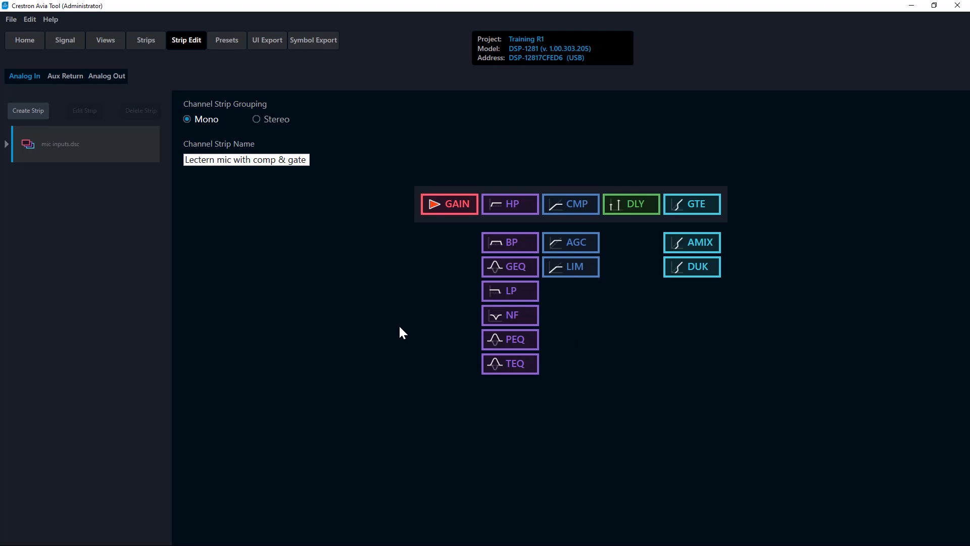
{"action": "left_click", "coordinate": [8, 145]}
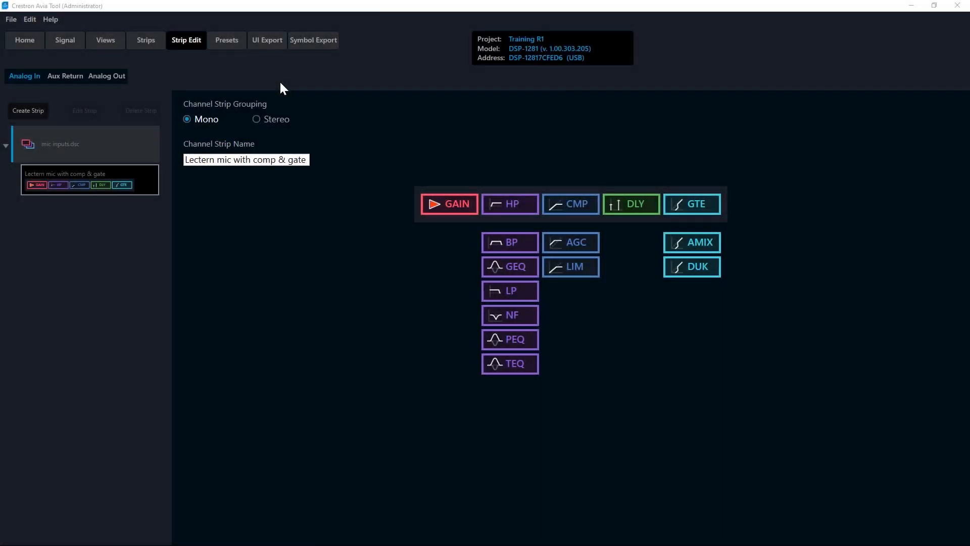
Step: Replace the first PEQ in the Analog Out strip with the XO crossover and open its settings
{"action": "left_click", "coordinate": [115, 75]}
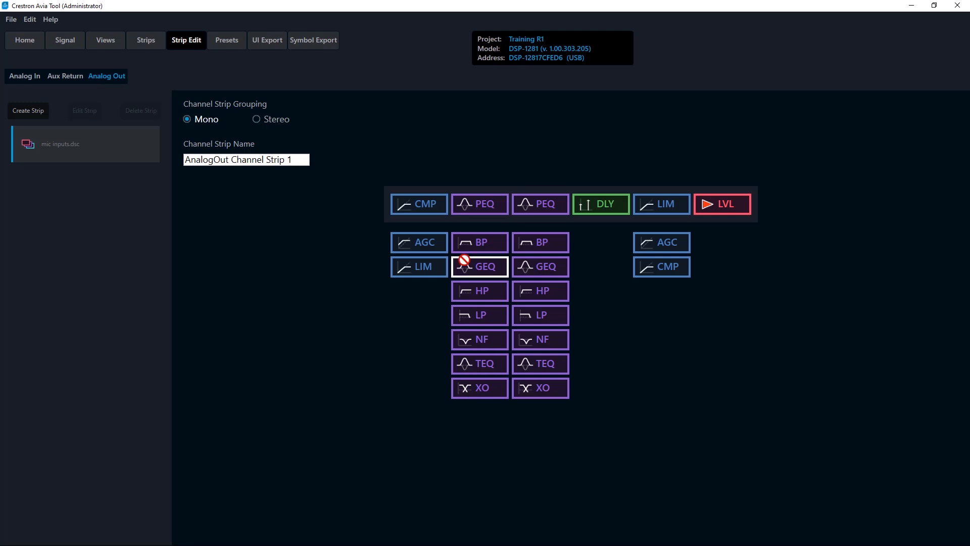
{"action": "left_click", "coordinate": [477, 211]}
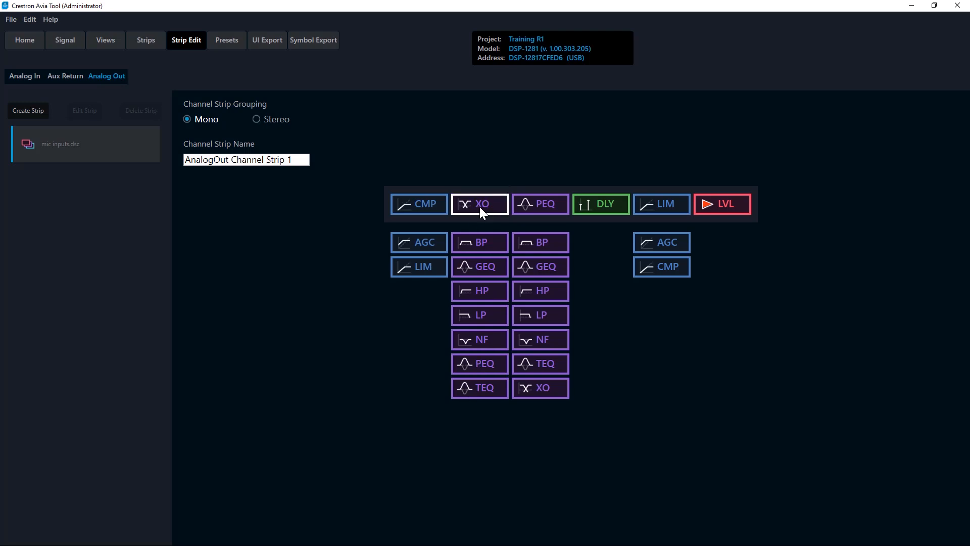
{"action": "double_click", "coordinate": [478, 207]}
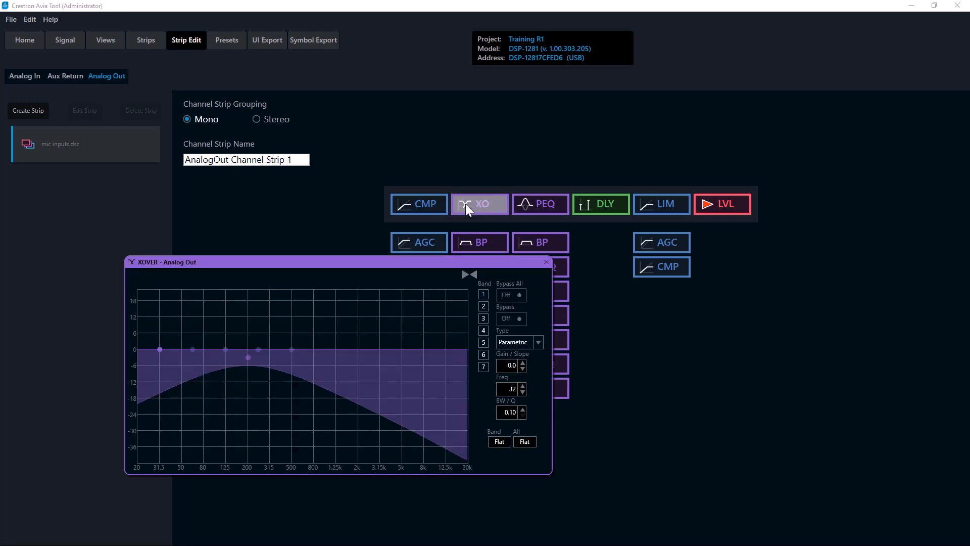
Step: Examine bands 6, 7 and 1 of the Analog Out crossover, and close its settings
{"action": "left_click", "coordinate": [482, 355]}
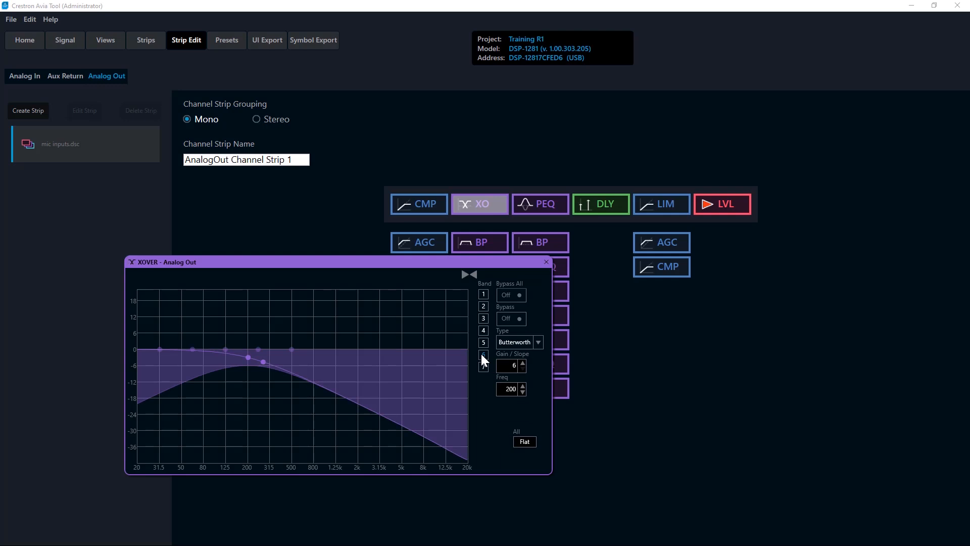
{"action": "left_click", "coordinate": [484, 367]}
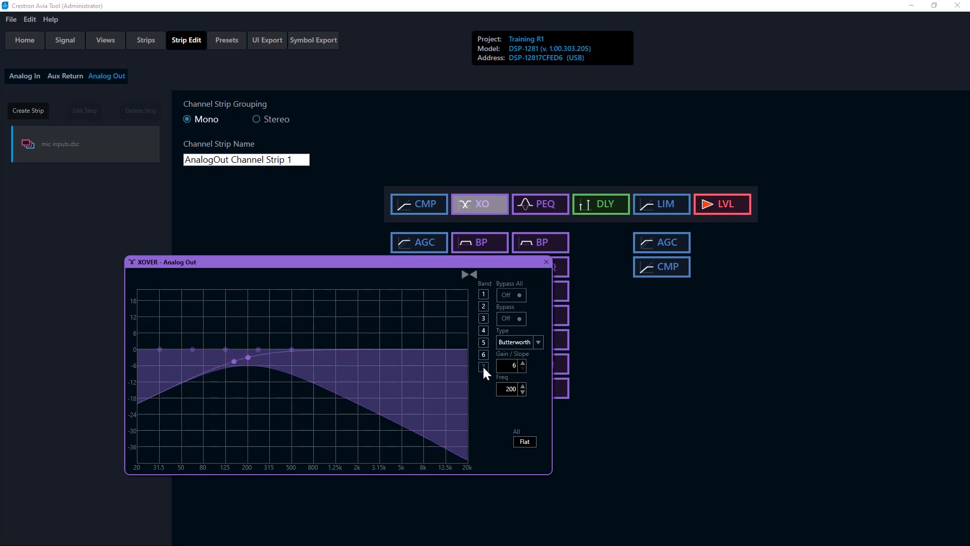
{"action": "left_click", "coordinate": [484, 294]}
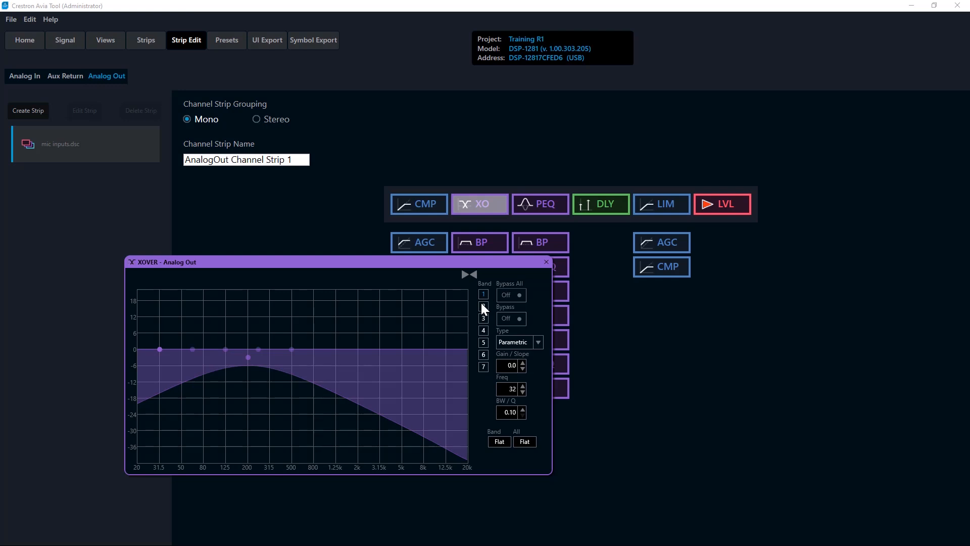
{"action": "left_click", "coordinate": [546, 263]}
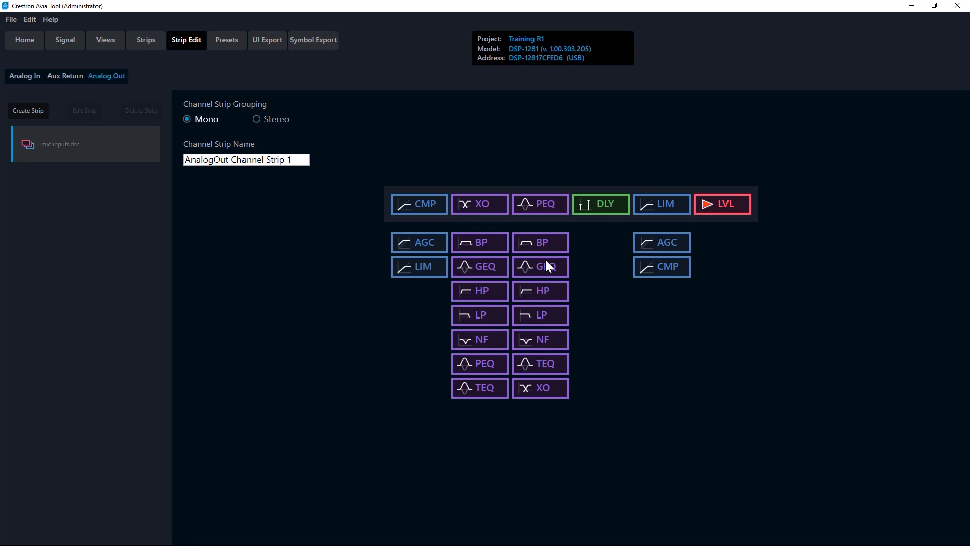
Step: In the Analog Out PEQ, set band 5 to Notch and pull it to about -23 dB at 619 Hz
{"action": "double_click", "coordinate": [544, 208]}
{"action": "left_click_drag", "start_coordinate": [550, 217], "coordinate": [422, 249]}
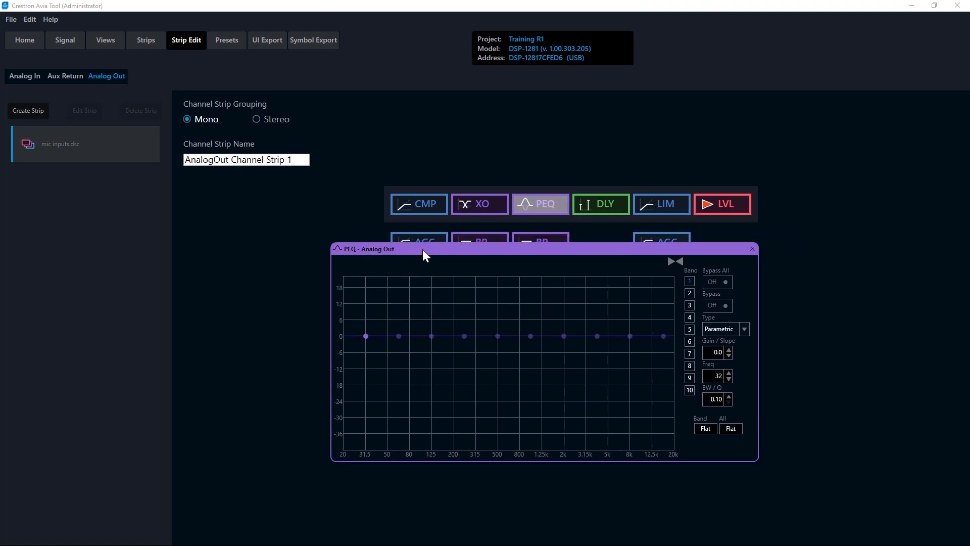
{"action": "left_click", "coordinate": [690, 329]}
{"action": "left_click", "coordinate": [744, 330]}
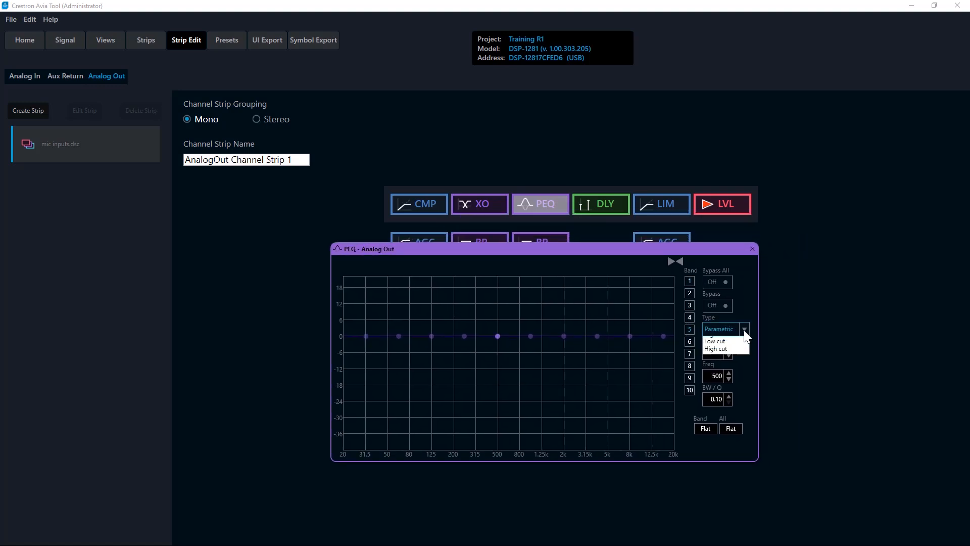
{"action": "left_click", "coordinate": [731, 351]}
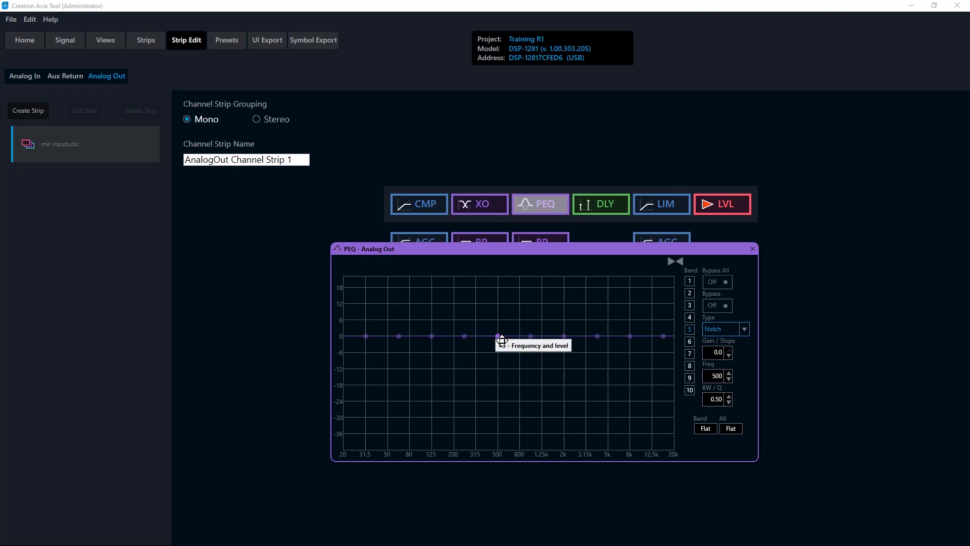
{"action": "left_click_drag", "start_coordinate": [502, 340], "coordinate": [514, 403]}
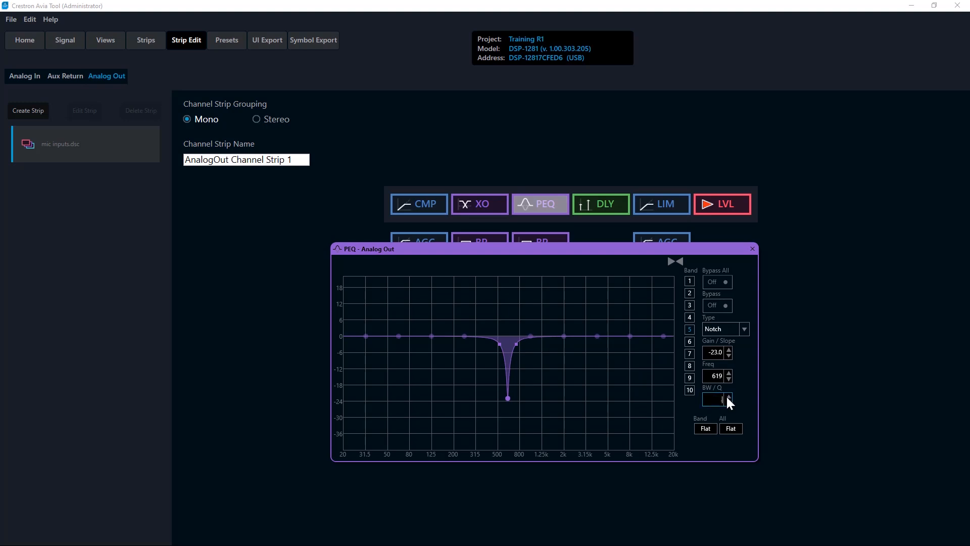
Step: Narrow the band 5 notch to a BW/Q of 0.05 and move it to about -14.5 dB at 466 Hz
{"action": "type", "text": ".05"}
{"action": "key", "text": "Return"}
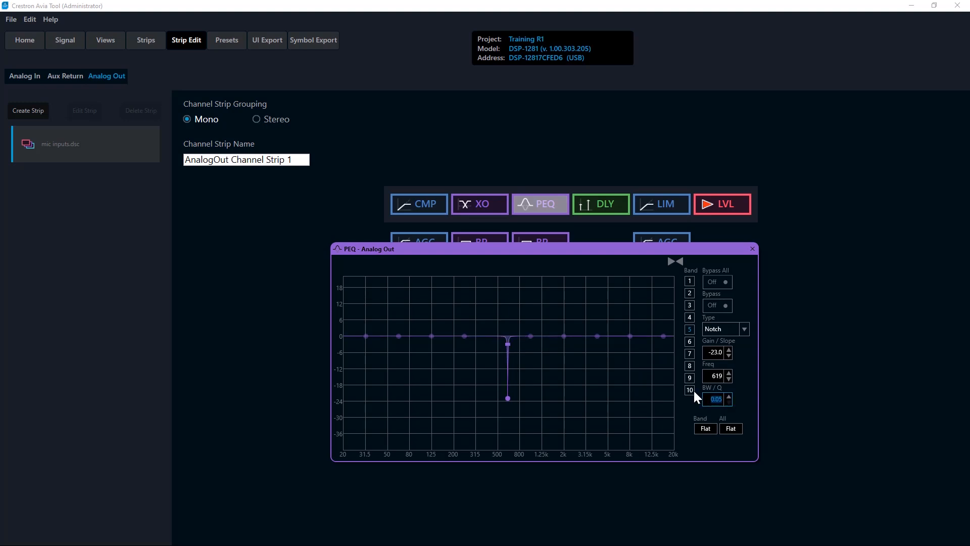
{"action": "left_click_drag", "start_coordinate": [508, 398], "coordinate": [500, 381]}
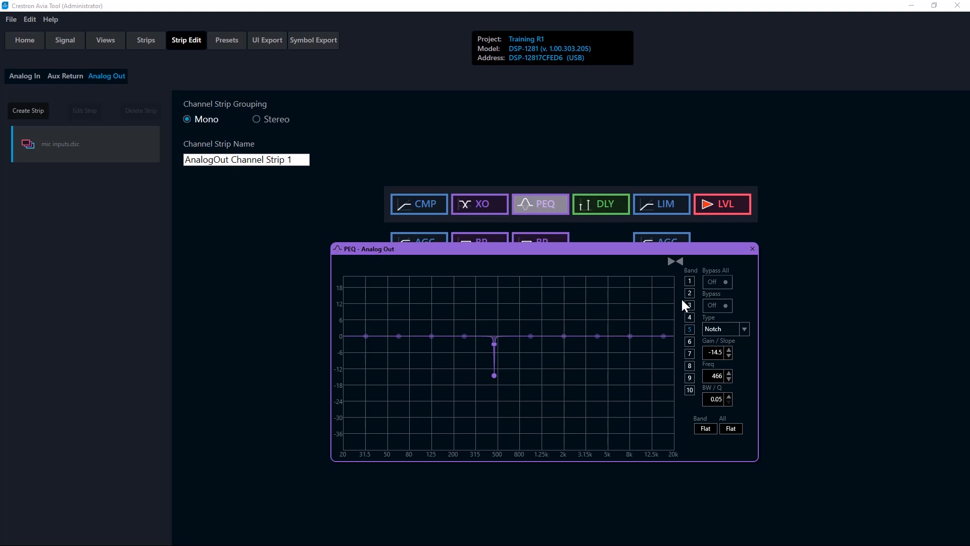
Step: Change the Analog Out strip's grouping to Stereo and set its output level's Full Scale Out to 24
{"action": "left_click", "coordinate": [753, 249]}
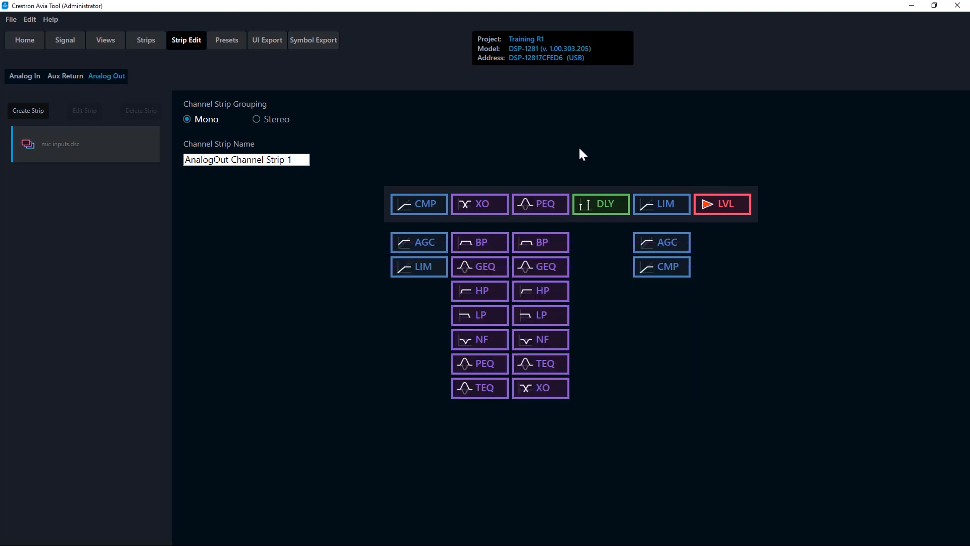
{"action": "left_click", "coordinate": [256, 120]}
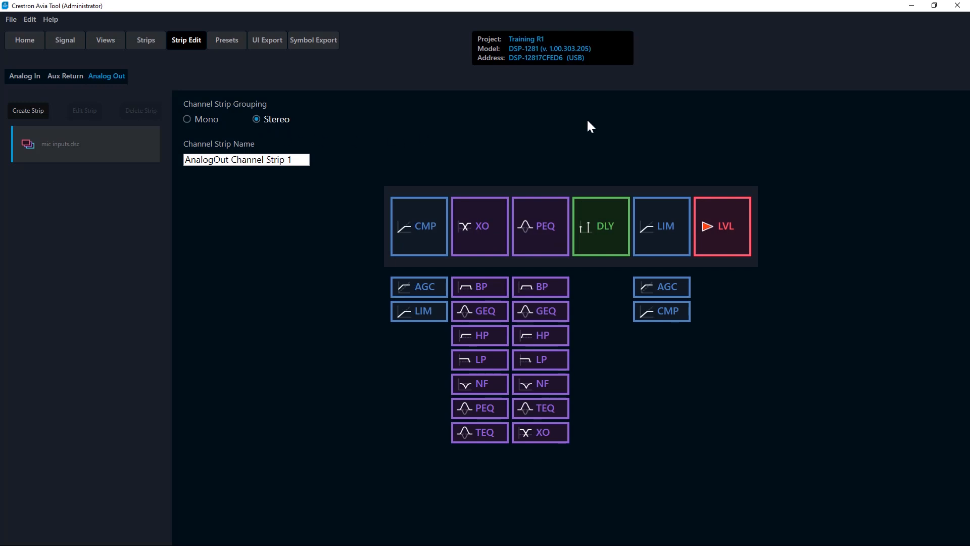
{"action": "left_click", "coordinate": [730, 202]}
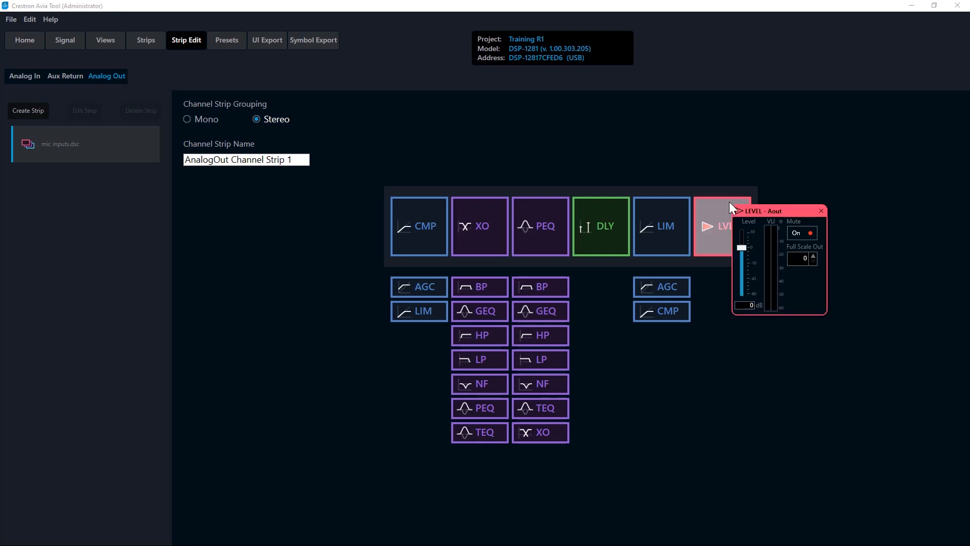
{"action": "left_click", "coordinate": [813, 257]}
{"action": "left_click", "coordinate": [821, 211]}
Step: Name the Analog Out channel strip "Stereo out plus 24"
{"action": "left_click_drag", "start_coordinate": [298, 159], "coordinate": [142, 157]}
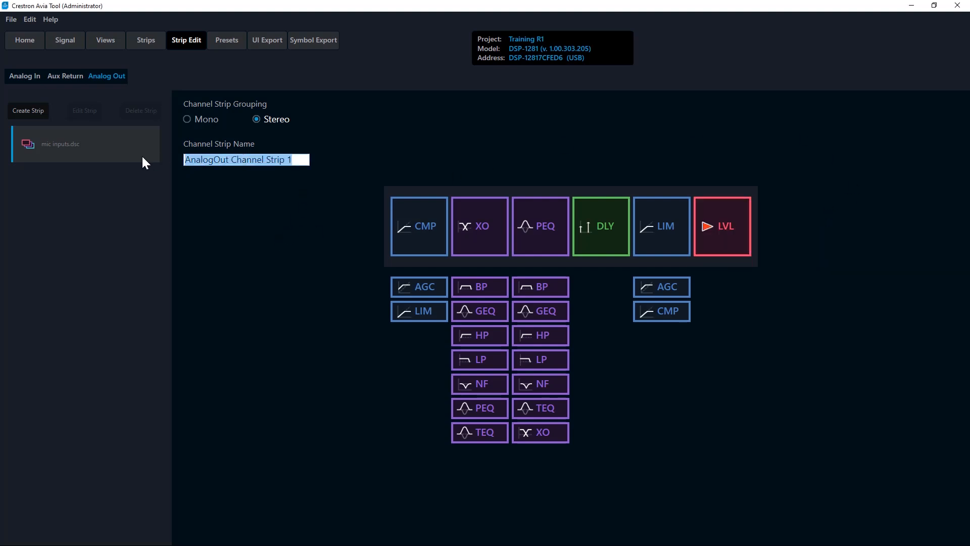
{"action": "type", "text": "Stere"}
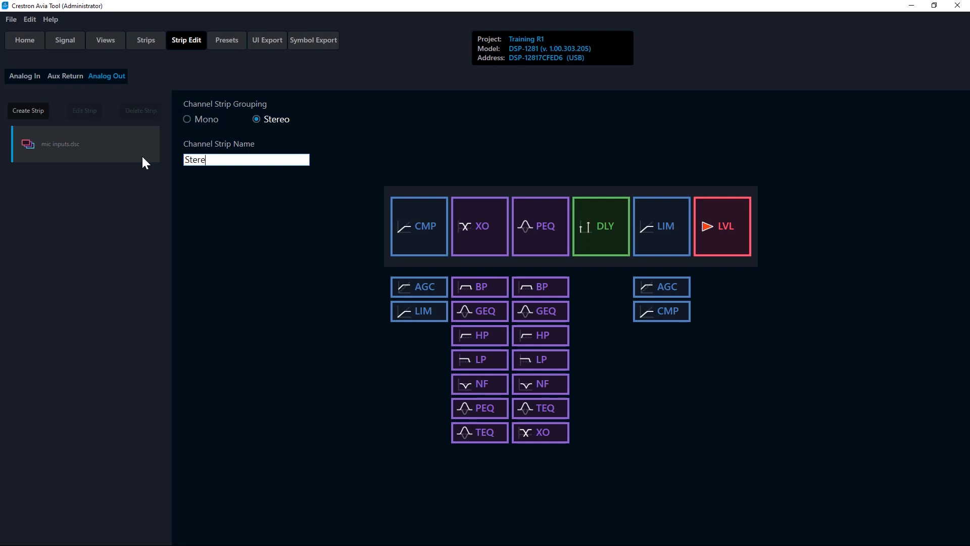
{"action": "type", "text": "o out plus 24"}
Step: Create the stereo output strip in a new channel strip file named outputs and expand that file's contents
{"action": "left_click", "coordinate": [22, 109]}
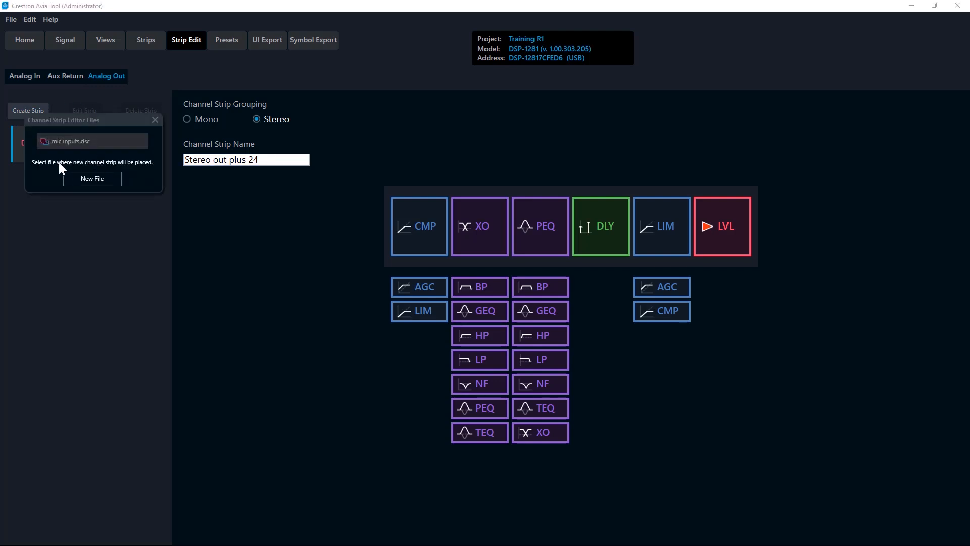
{"action": "left_click", "coordinate": [88, 181]}
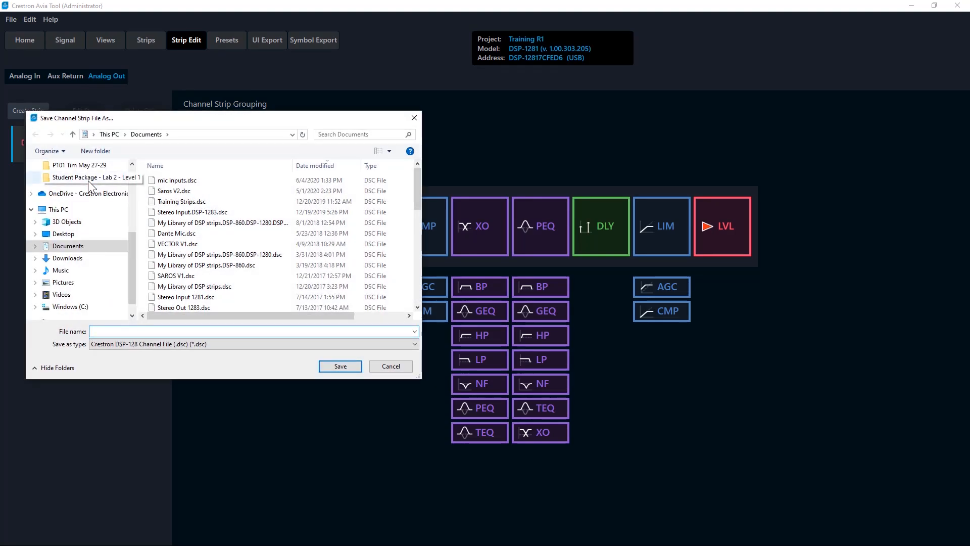
{"action": "type", "text": "outputs"}
{"action": "key", "text": "Return"}
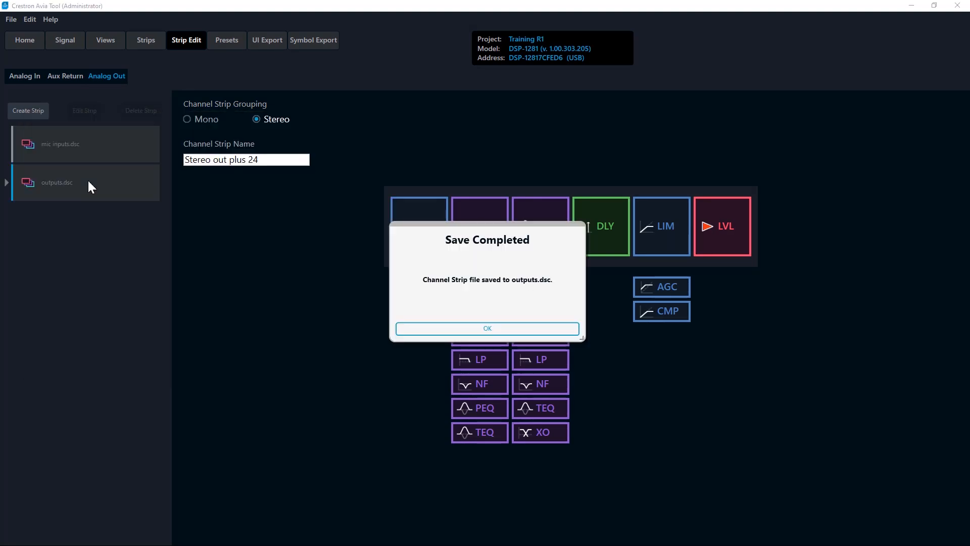
{"action": "left_click", "coordinate": [534, 331]}
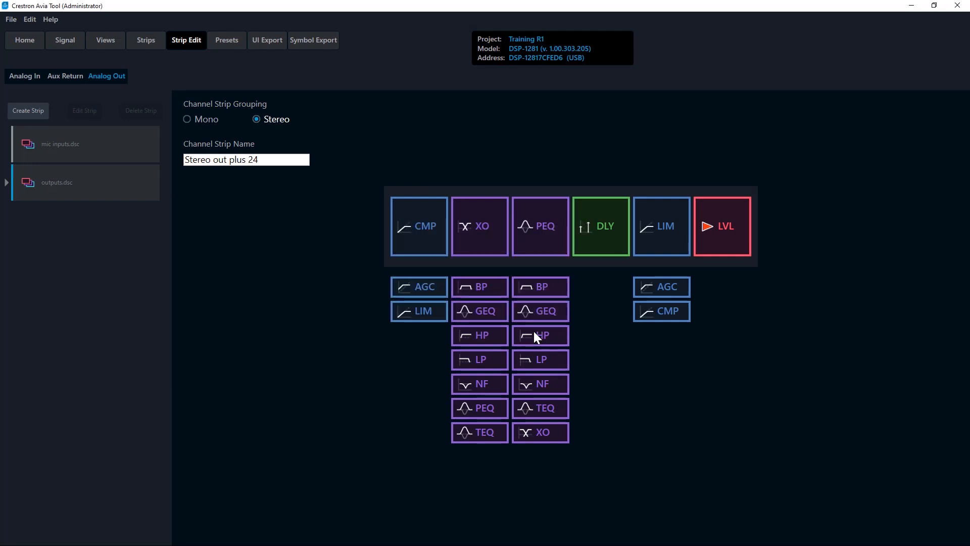
{"action": "left_click", "coordinate": [6, 183]}
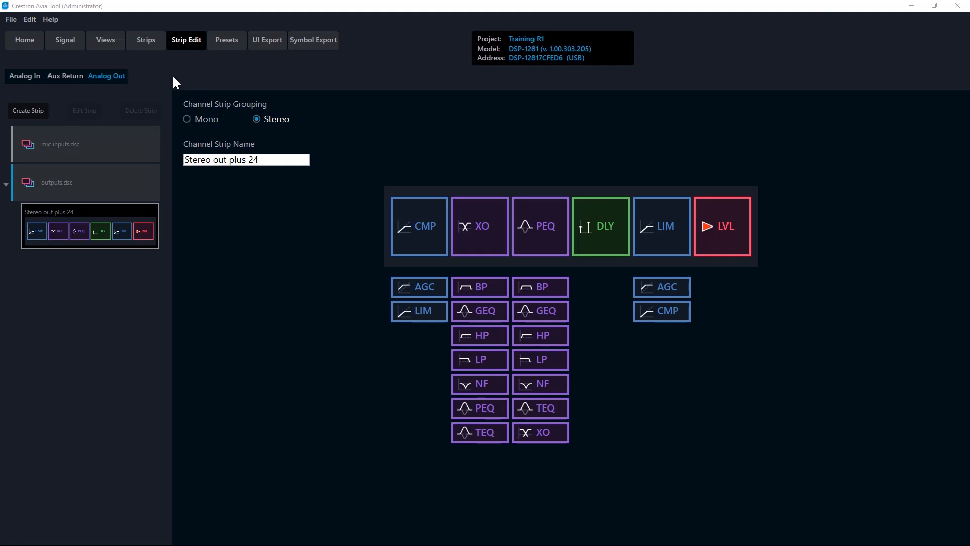
Step: Apply the Stereo out plus 24 strip from outputs.dsc to Analog Outs 3 and 4, Ceiling Zones A and B
{"action": "left_click", "coordinate": [141, 39]}
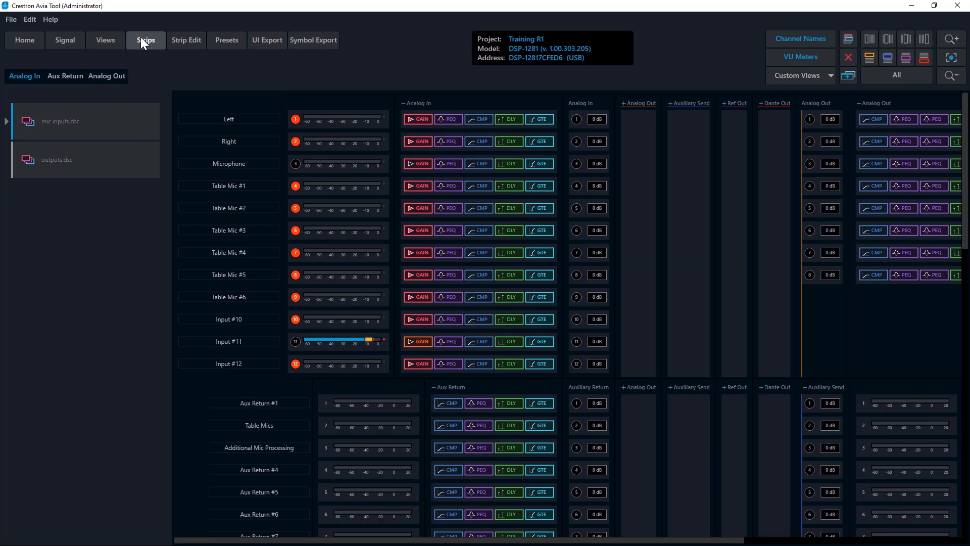
{"action": "left_click", "coordinate": [6, 121]}
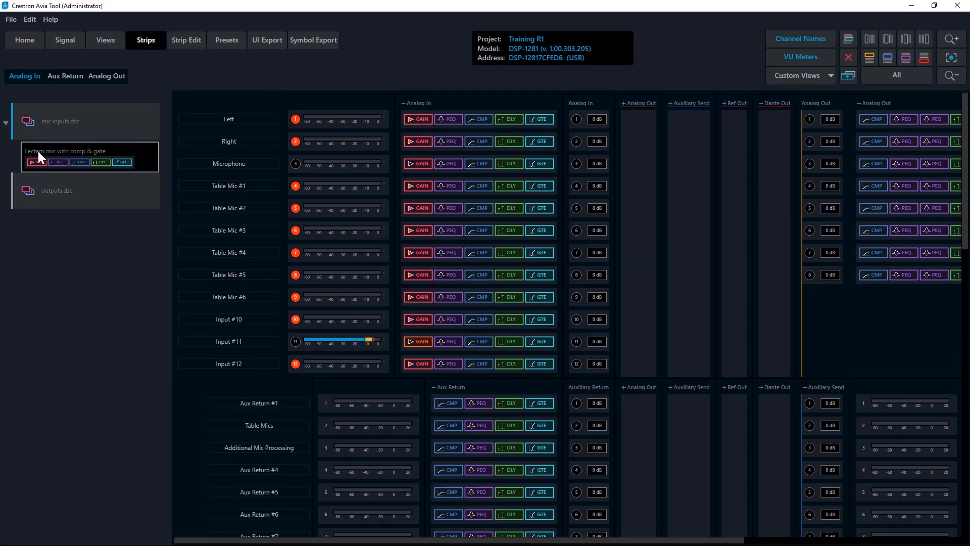
{"action": "left_click", "coordinate": [65, 76]}
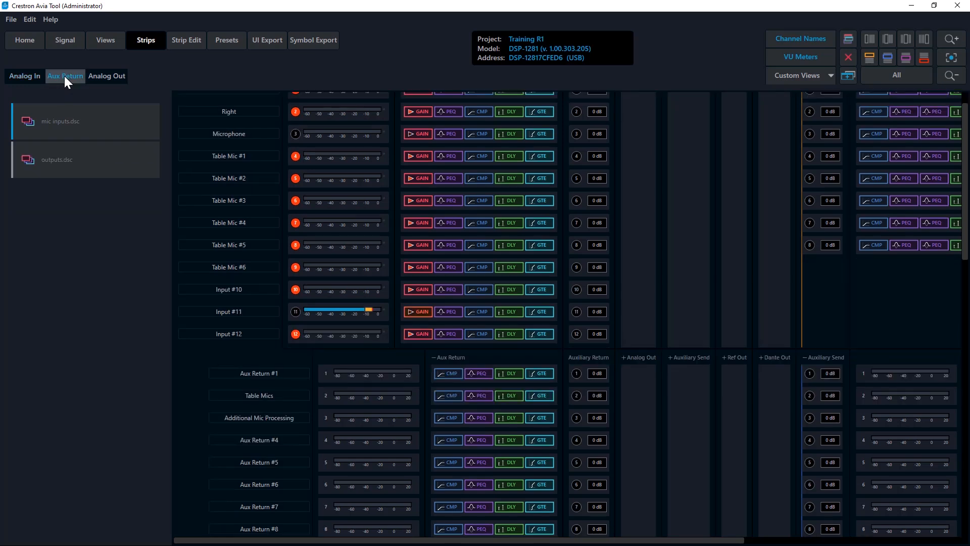
{"action": "left_click", "coordinate": [101, 79]}
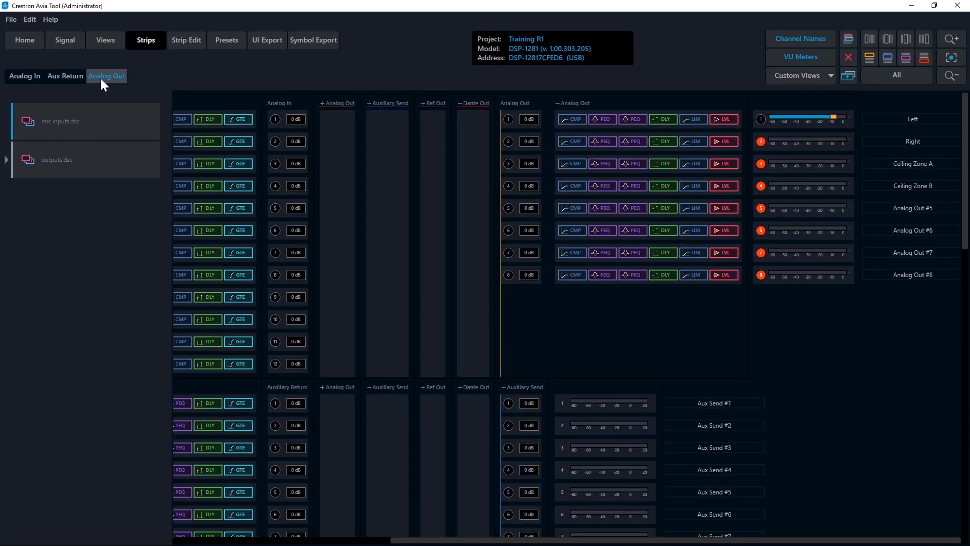
{"action": "left_click", "coordinate": [5, 159]}
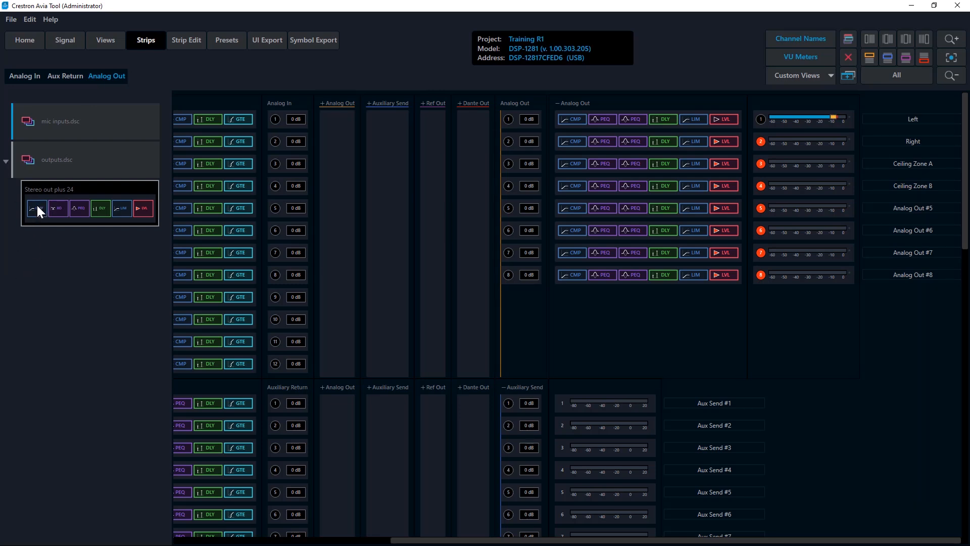
{"action": "left_click_drag", "start_coordinate": [36, 205], "coordinate": [570, 169]}
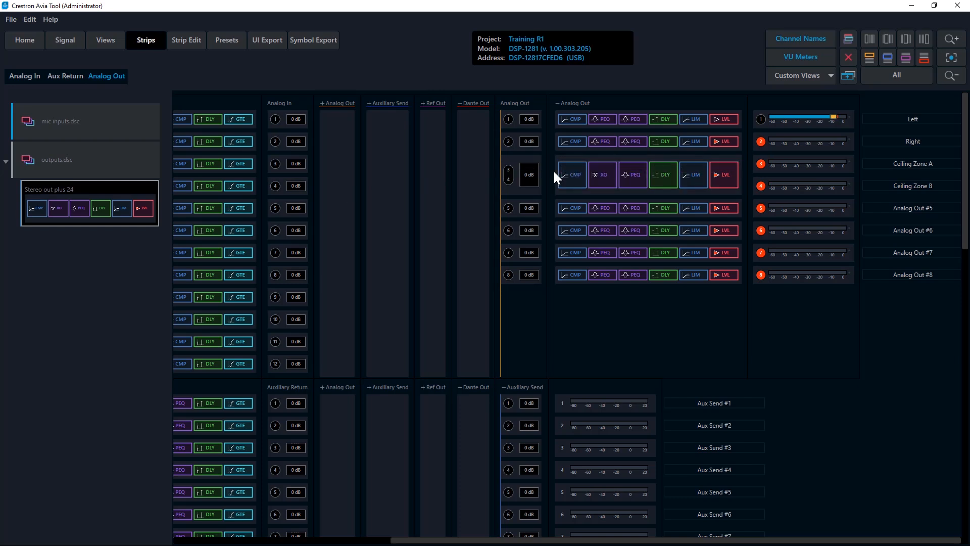
Step: Examine the crossover and output level settings of the stereo strip on Analog Outs 3 and 4
{"action": "double_click", "coordinate": [597, 175]}
{"action": "left_click_drag", "start_coordinate": [605, 189], "coordinate": [307, 232]}
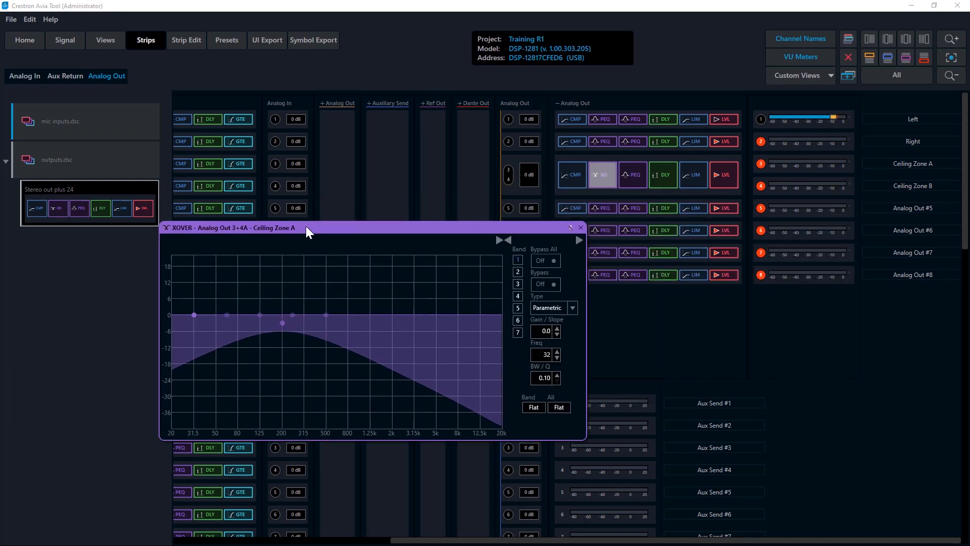
{"action": "double_click", "coordinate": [726, 174]}
{"action": "left_click_drag", "start_coordinate": [763, 181], "coordinate": [728, 215]}
{"action": "left_click_drag", "start_coordinate": [681, 245], "coordinate": [626, 226]}
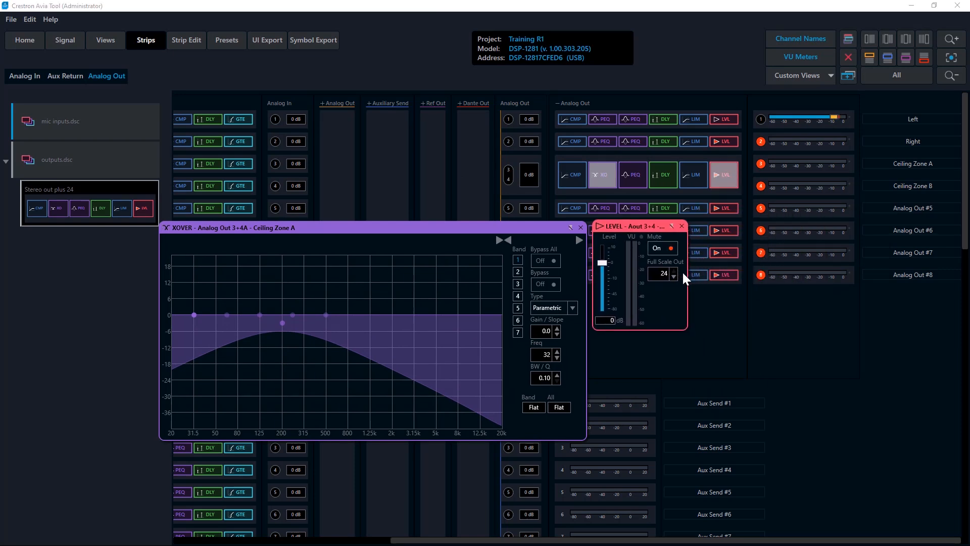
{"action": "left_click", "coordinate": [683, 226]}
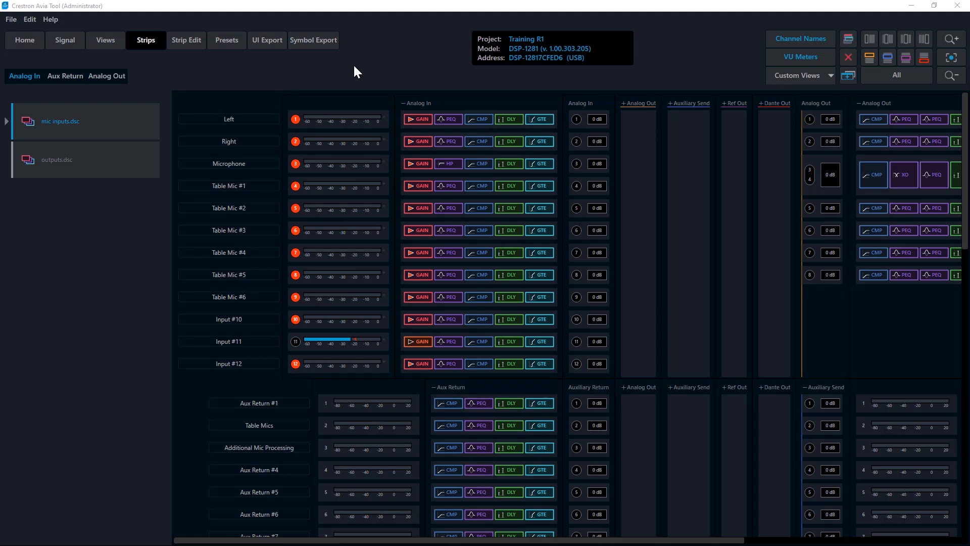
Step: Load the channel strip file Stereo Input r1.dsc and convert it for the current device type
{"action": "left_click", "coordinate": [8, 20]}
{"action": "left_click", "coordinate": [32, 71]}
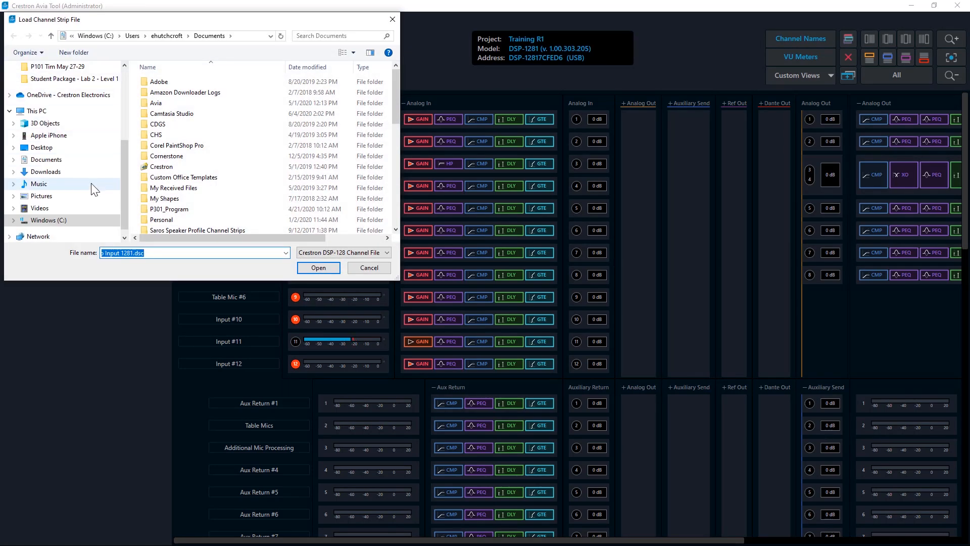
{"action": "scroll", "coordinate": [232, 191], "scroll_direction": "down", "scroll_amount": 4}
{"action": "scroll", "coordinate": [232, 191], "scroll_direction": "down", "scroll_amount": 5}
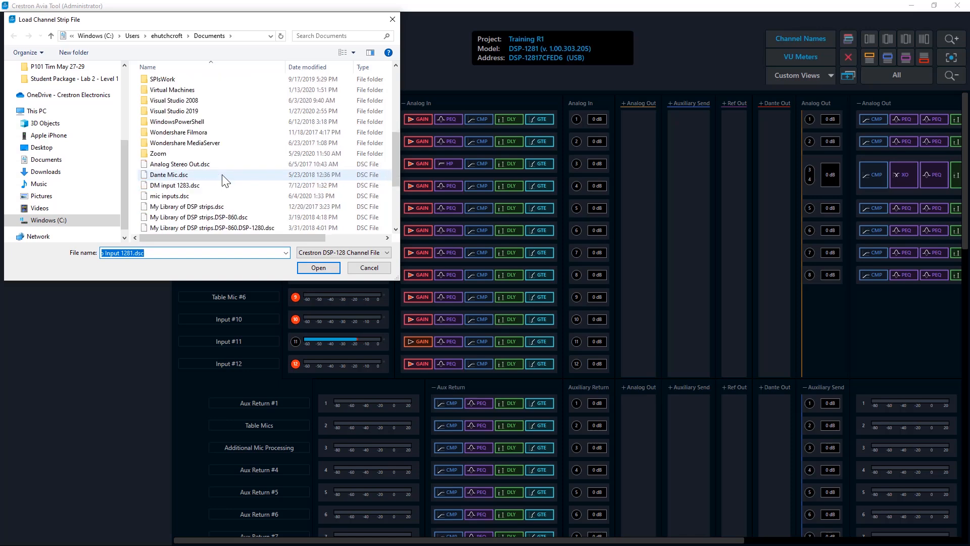
{"action": "left_click", "coordinate": [184, 196]}
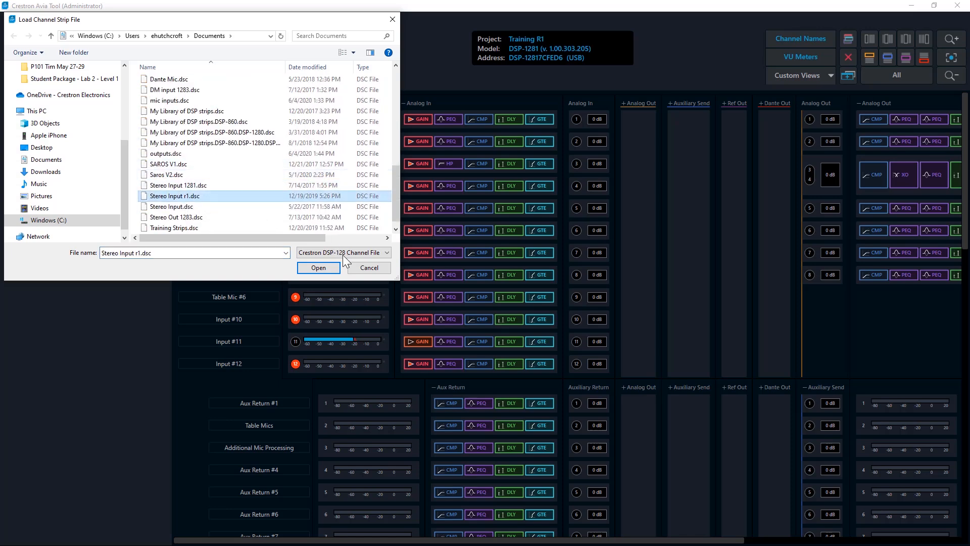
{"action": "left_click", "coordinate": [318, 268]}
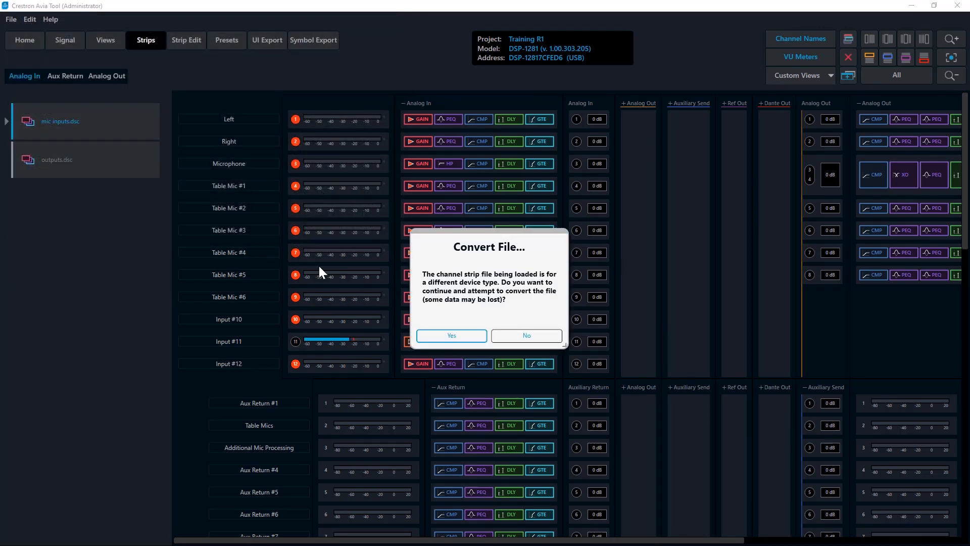
{"action": "left_click", "coordinate": [451, 335]}
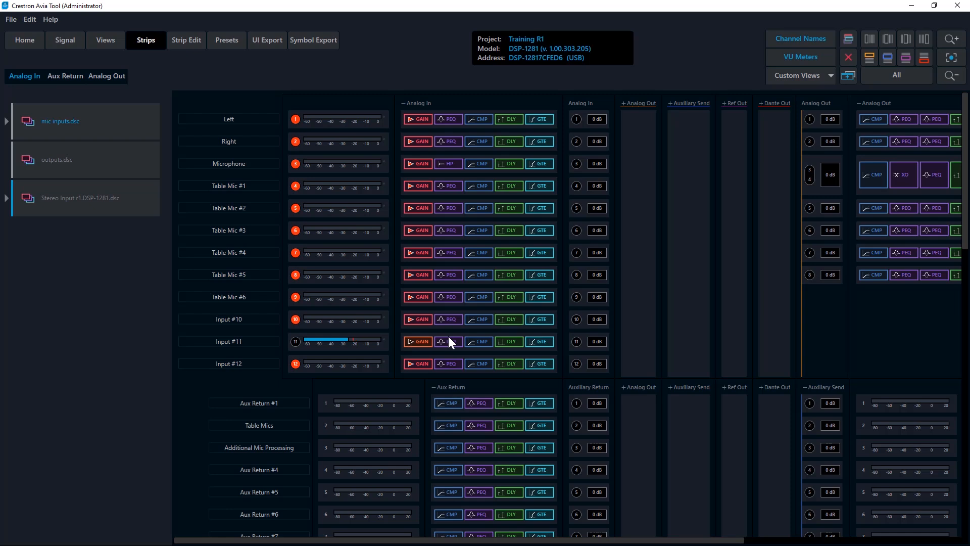
Step: Apply the Stereo Input strip from the converted file to Analog Ins 1 and 2, Left and Right
{"action": "left_click", "coordinate": [7, 198]}
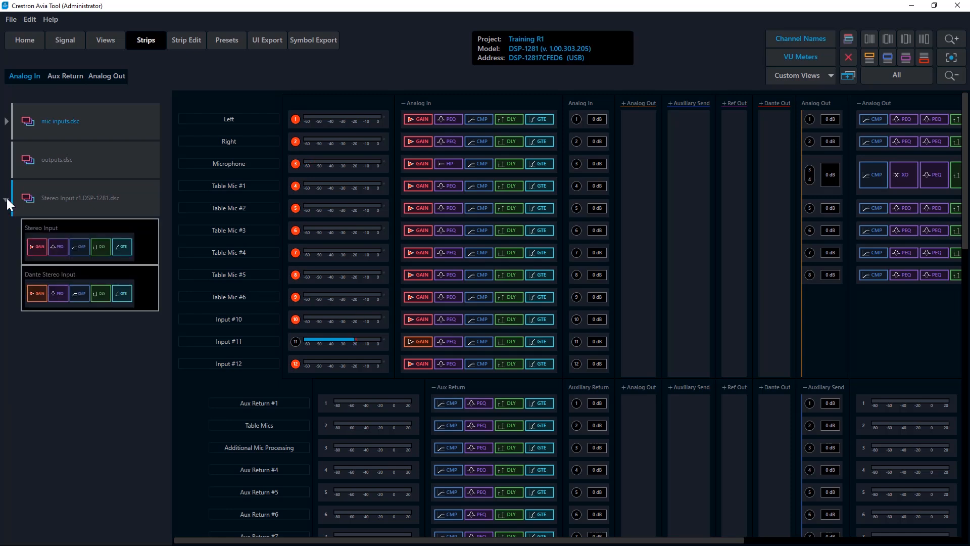
{"action": "left_click_drag", "start_coordinate": [33, 245], "coordinate": [415, 124]}
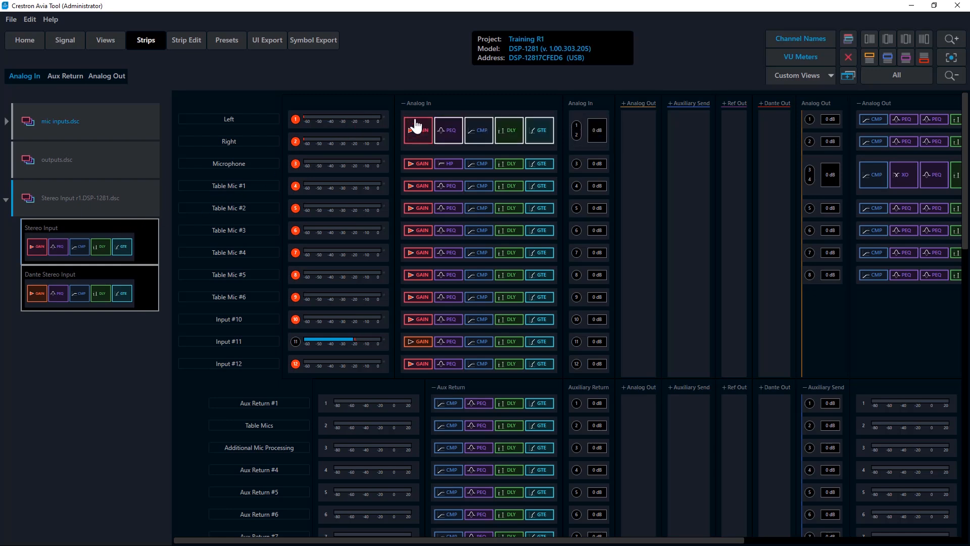